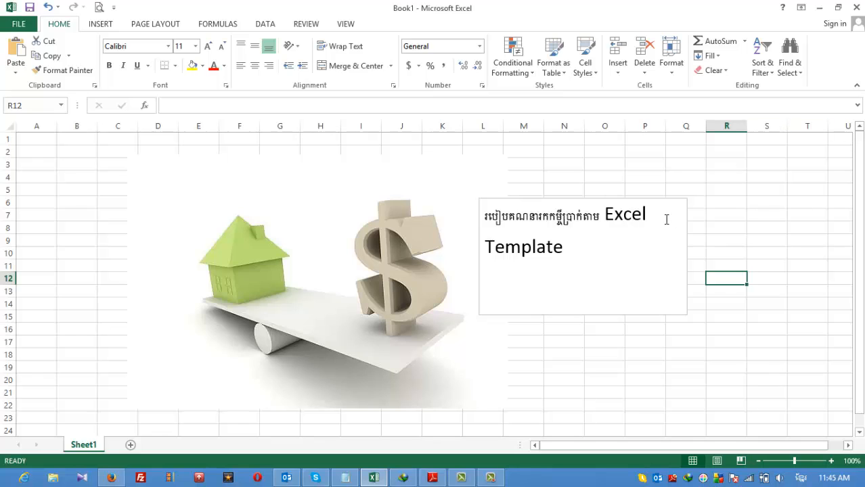
{"action": "left_click", "coordinate": [633, 199]}
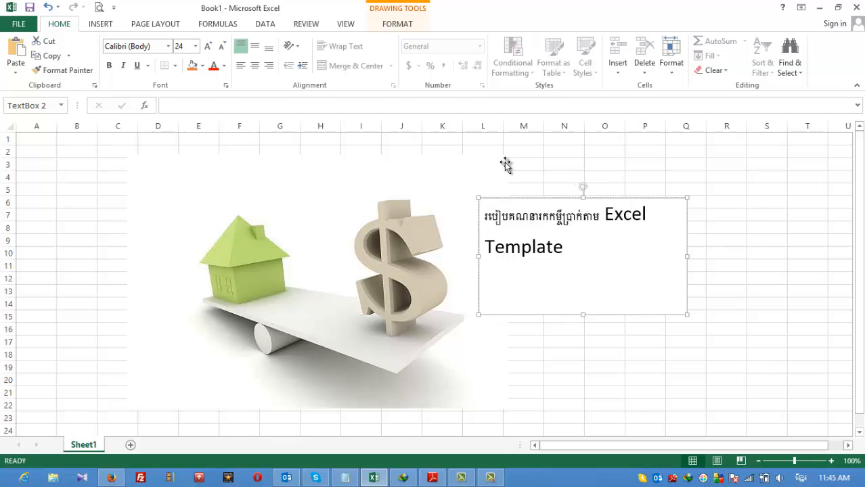
{"action": "left_click", "coordinate": [554, 166]}
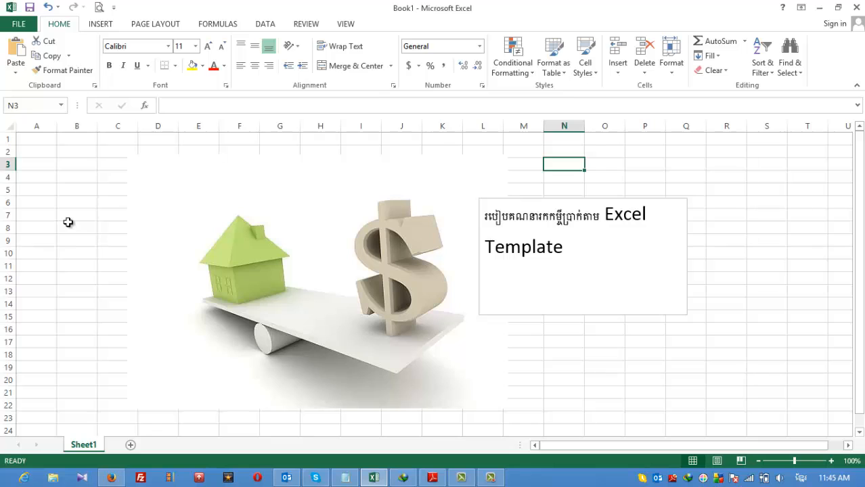
{"action": "left_click", "coordinate": [69, 224]}
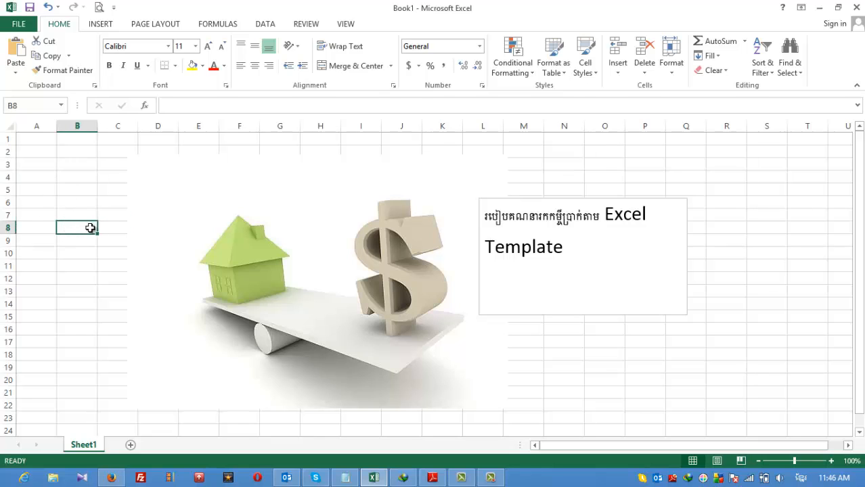
{"action": "left_click", "coordinate": [69, 192]}
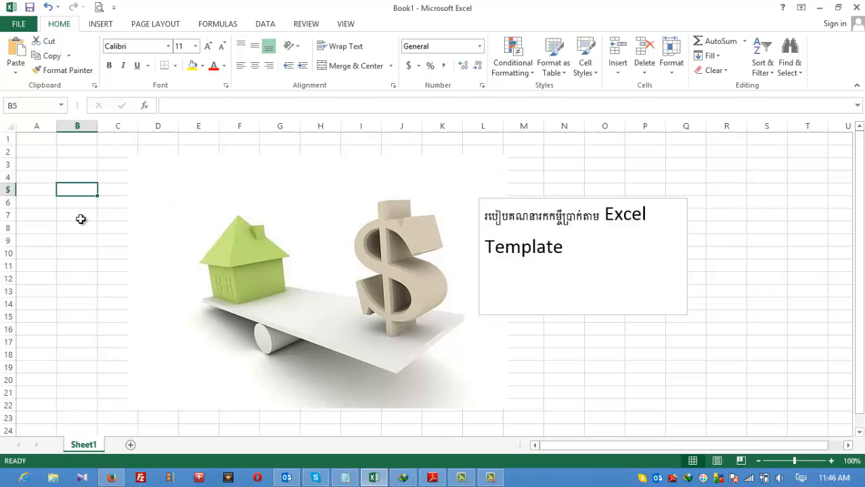
{"action": "left_click", "coordinate": [67, 227]}
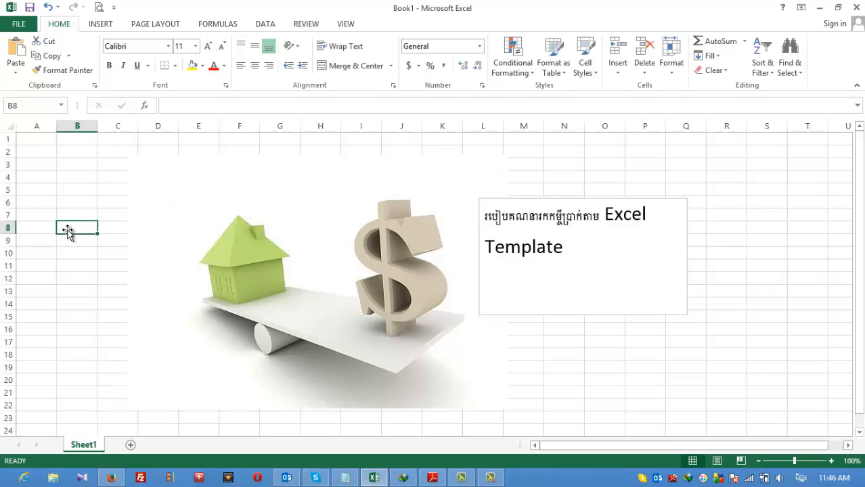
{"action": "left_click", "coordinate": [91, 276]}
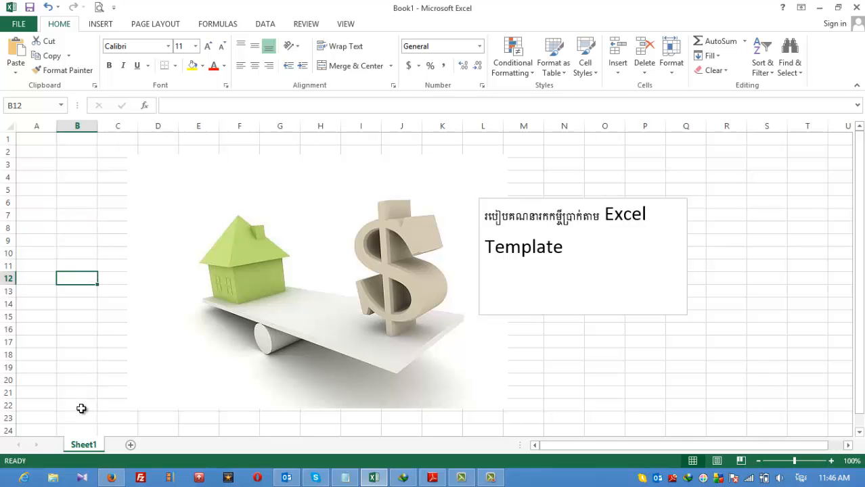
- Switch to File Explorer and open the Program Files folder on Local Disk (C:)
{"action": "left_click", "coordinate": [55, 478]}
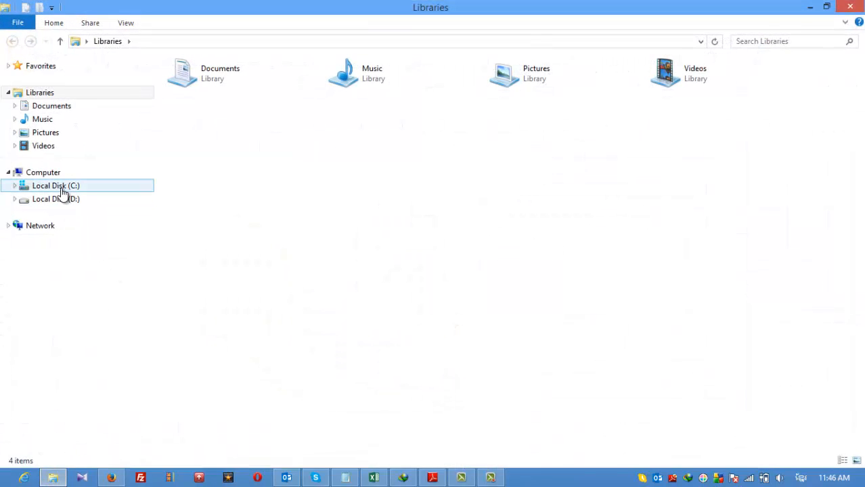
{"action": "left_click", "coordinate": [61, 187]}
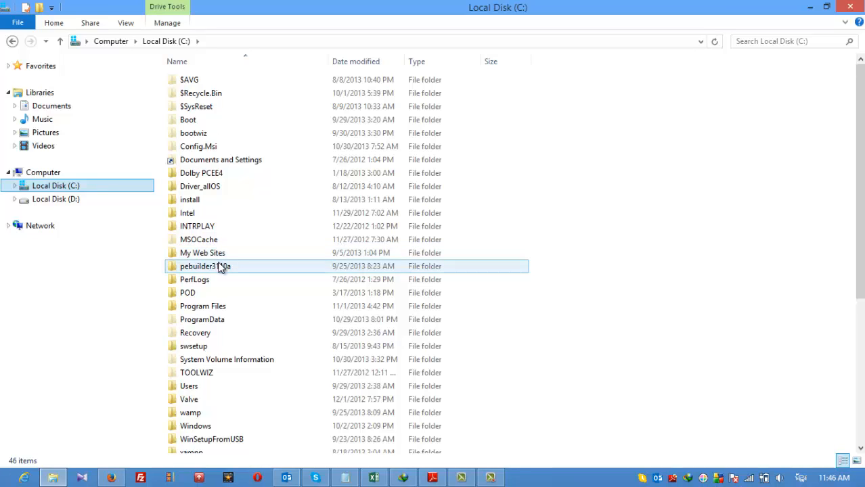
{"action": "double_click", "coordinate": [210, 307]}
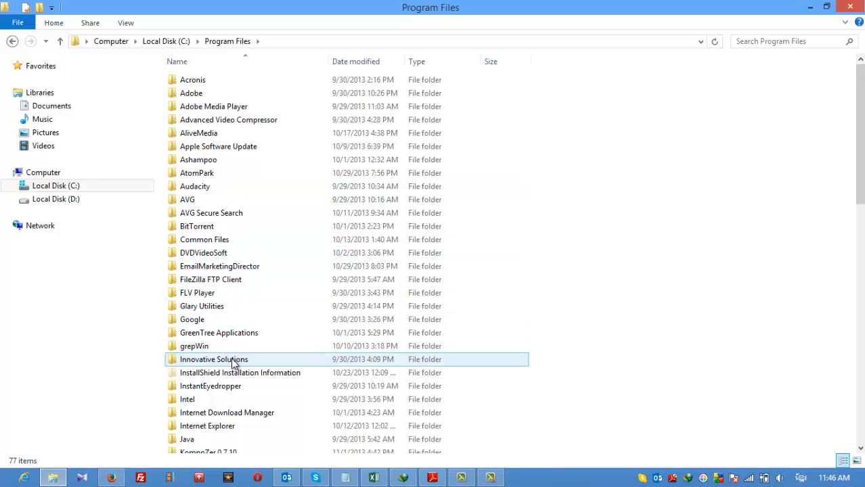
- Find the Microsoft Office folder within Program Files and open its Templates\1033 subfolder
{"action": "left_click", "coordinate": [228, 285]}
{"action": "key", "text": "Down"}
{"action": "key", "text": "Down"}
{"action": "key", "text": "Down"}
{"action": "key", "text": "Down"}
{"action": "key", "text": "Down"}
{"action": "key", "text": "Down"}
{"action": "key", "text": "Down"}
{"action": "key", "text": "Down"}
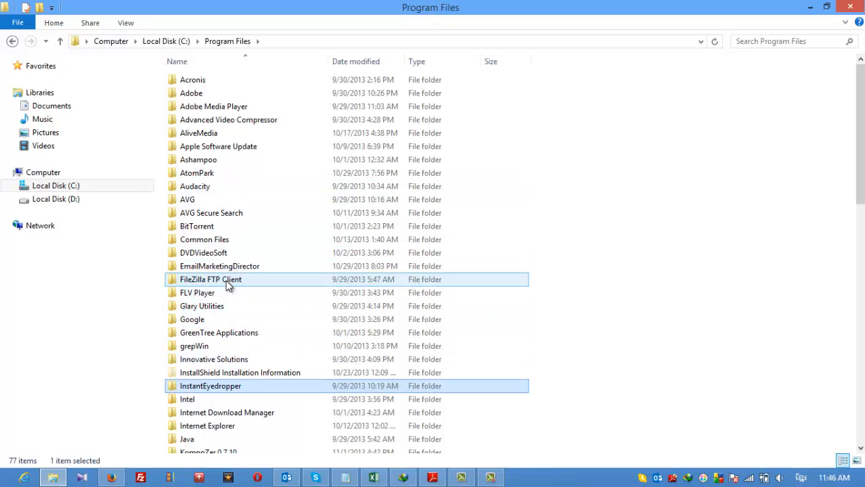
{"action": "key", "text": "Down"}
{"action": "key", "text": "Down"}
{"action": "key", "text": "Down"}
{"action": "key", "text": "Down"}
{"action": "key", "text": "Down"}
{"action": "key", "text": "Down"}
{"action": "key", "text": "Down"}
{"action": "key", "text": "Down"}
{"action": "key", "text": "Down"}
{"action": "key", "text": "Down"}
{"action": "key", "text": "Down"}
{"action": "key", "text": "Down"}
{"action": "key", "text": "Down"}
{"action": "key", "text": "Down"}
{"action": "key", "text": "Down"}
{"action": "key", "text": "Down"}
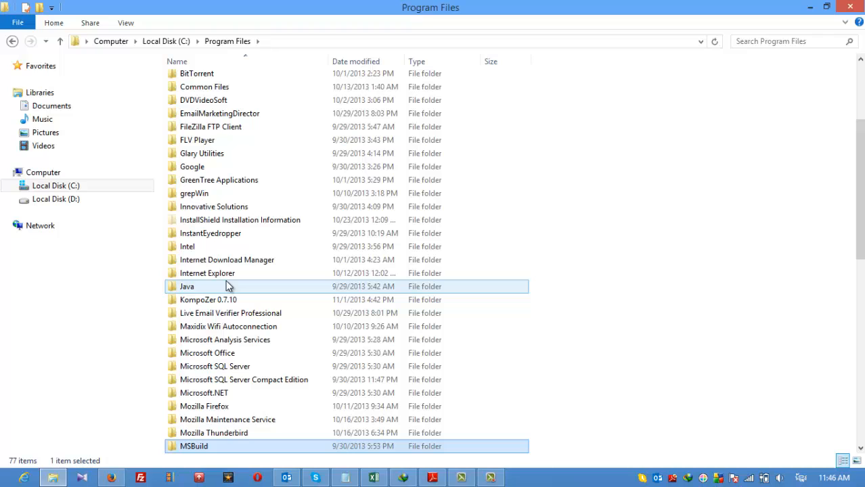
{"action": "double_click", "coordinate": [238, 358]}
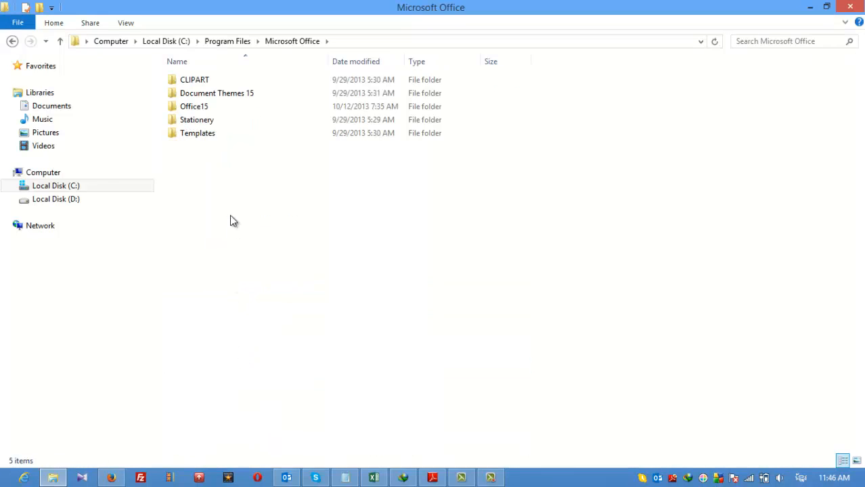
{"action": "double_click", "coordinate": [204, 134]}
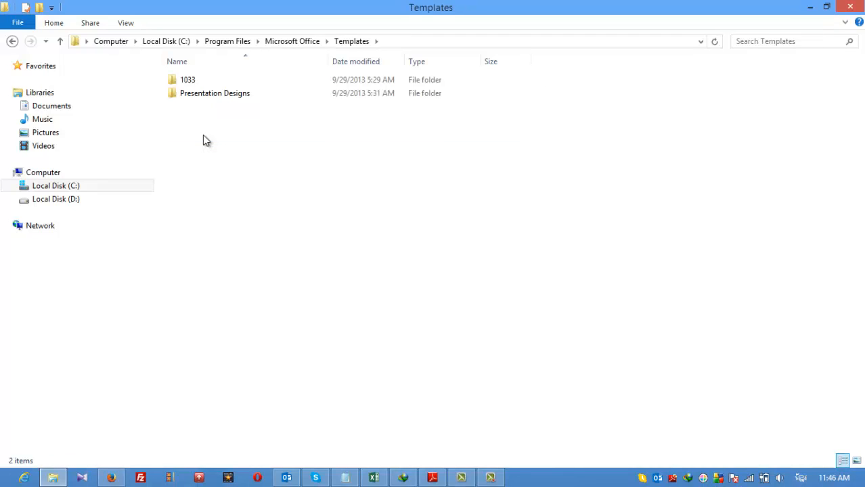
{"action": "left_click", "coordinate": [194, 94]}
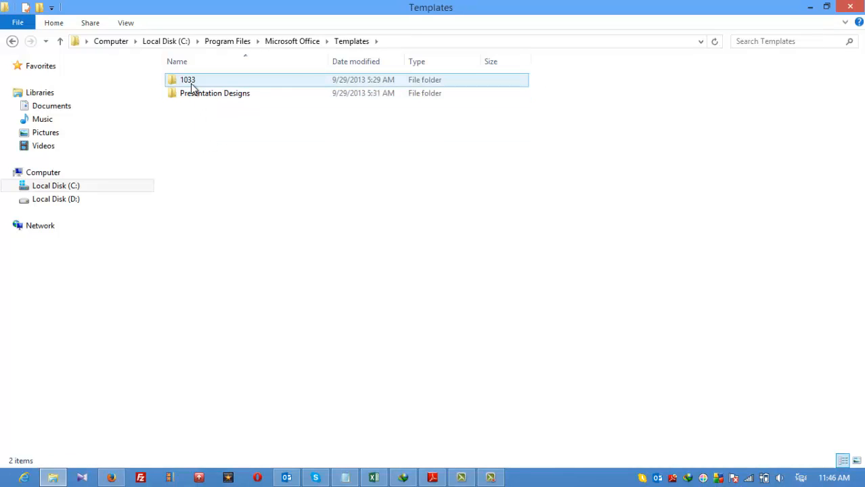
{"action": "double_click", "coordinate": [192, 84]}
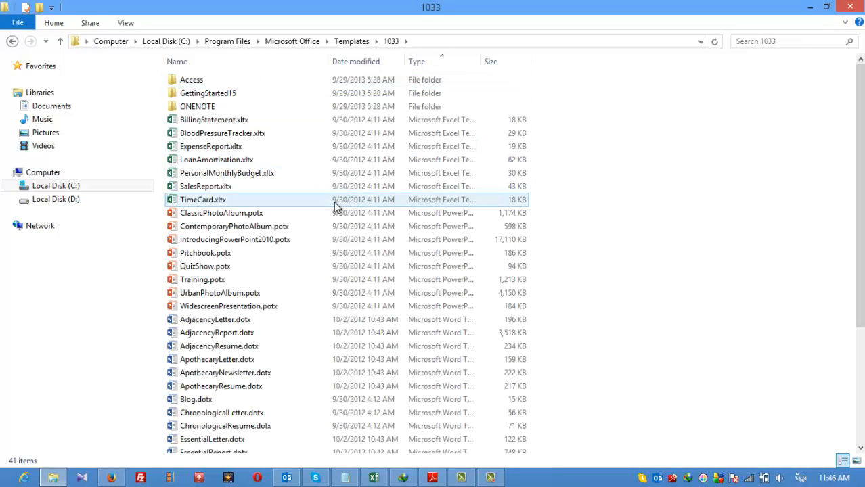
- Show the full path of the 1033 folder and open the LoanAmortization.xltx template in Excel
{"action": "left_click", "coordinate": [229, 167]}
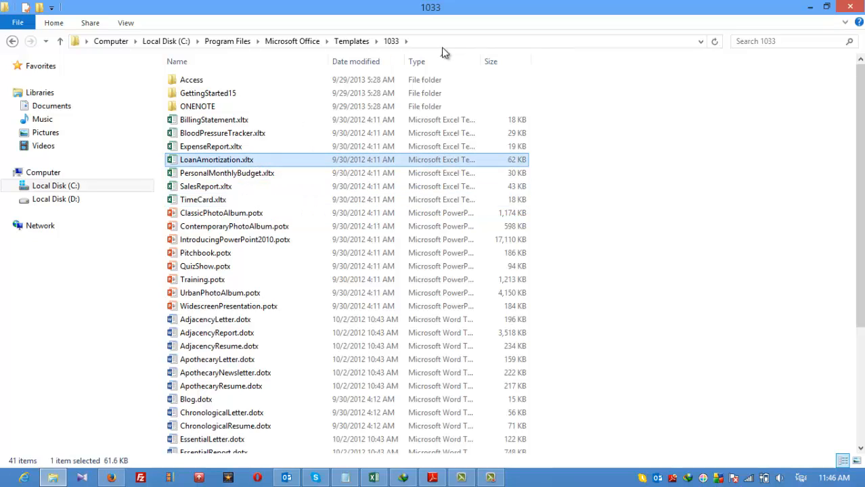
{"action": "left_click", "coordinate": [434, 39]}
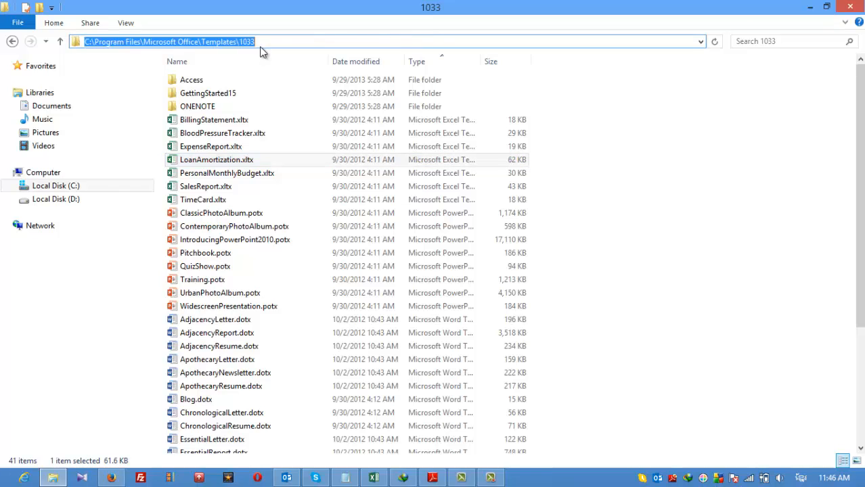
{"action": "left_click", "coordinate": [218, 161]}
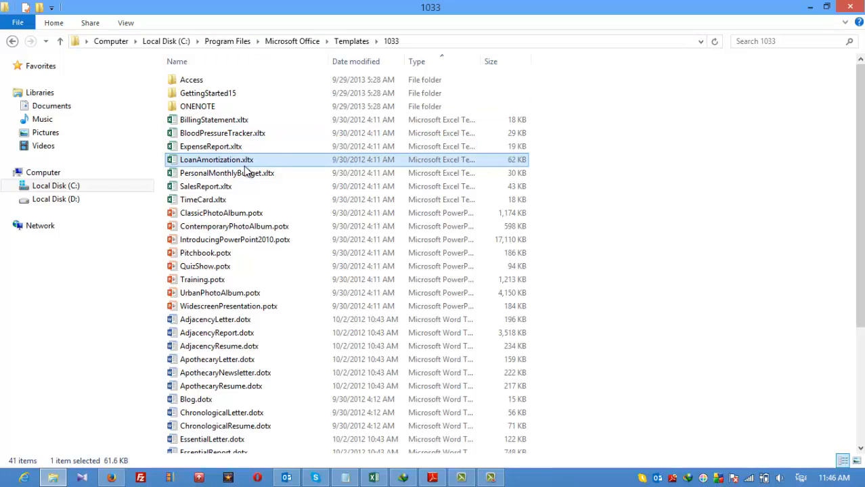
{"action": "double_click", "coordinate": [238, 165]}
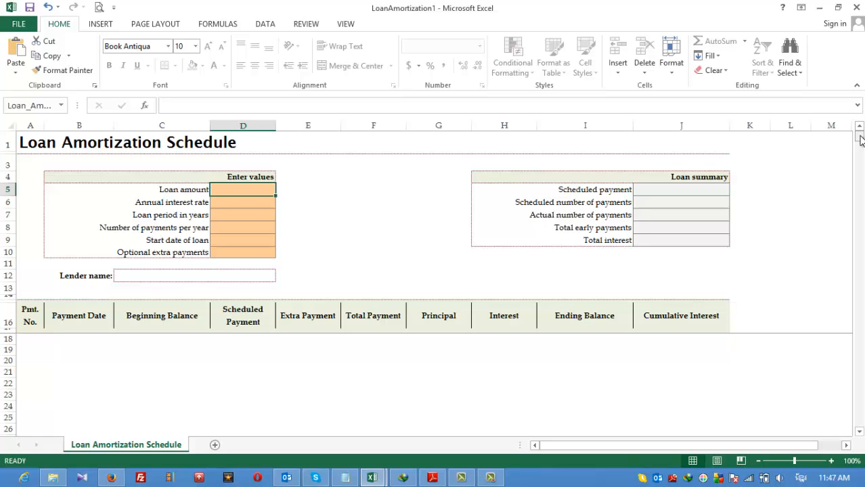
{"action": "left_click", "coordinate": [234, 203]}
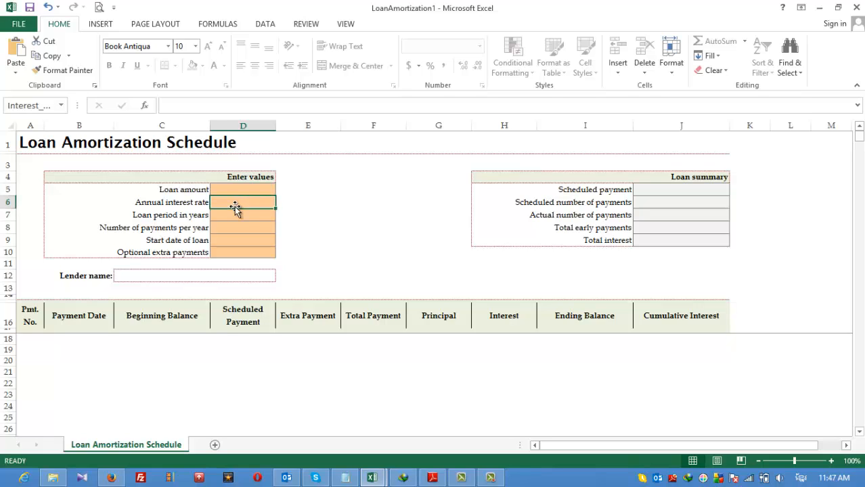
{"action": "left_click", "coordinate": [237, 214]}
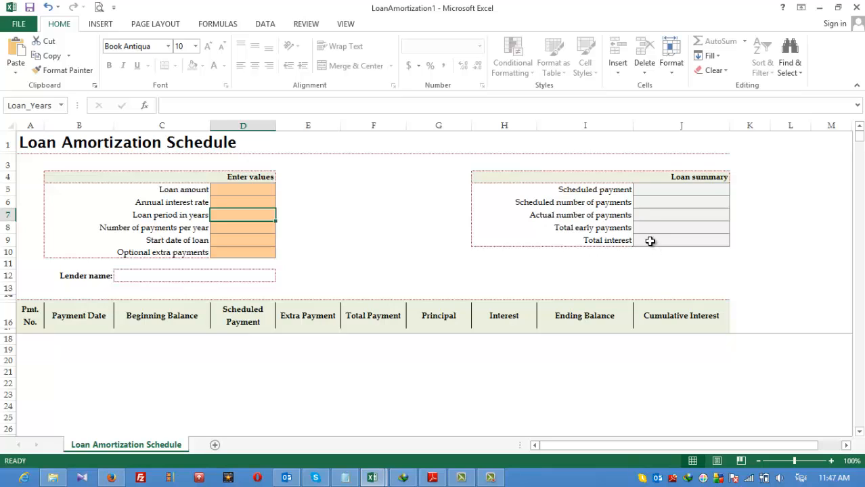
{"action": "left_click", "coordinate": [250, 200]}
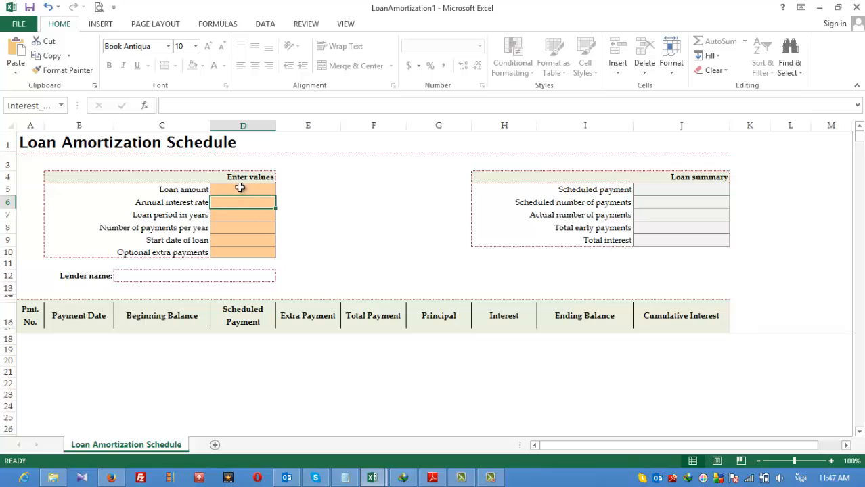
{"action": "left_click", "coordinate": [241, 189]}
{"action": "left_click", "coordinate": [247, 227]}
{"action": "left_click", "coordinate": [247, 240]}
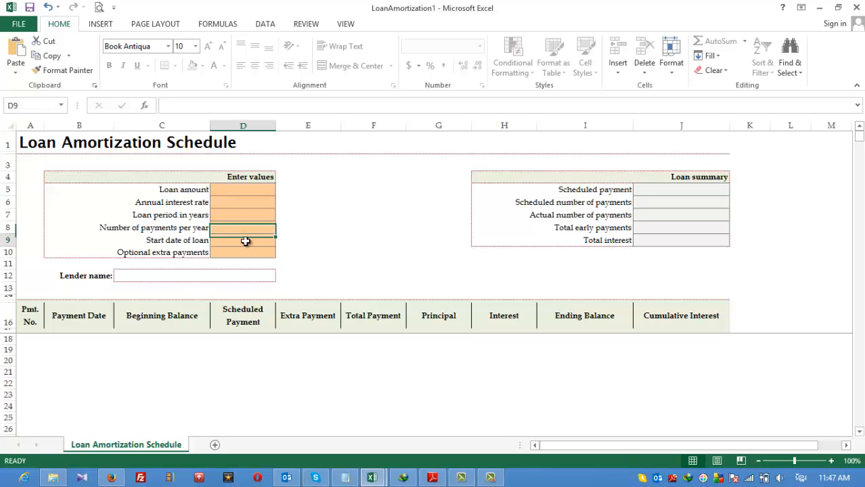
{"action": "left_click", "coordinate": [240, 228]}
- Switch the keyboard input language to English and enter 20000 as the loan amount
{"action": "left_click", "coordinate": [234, 188]}
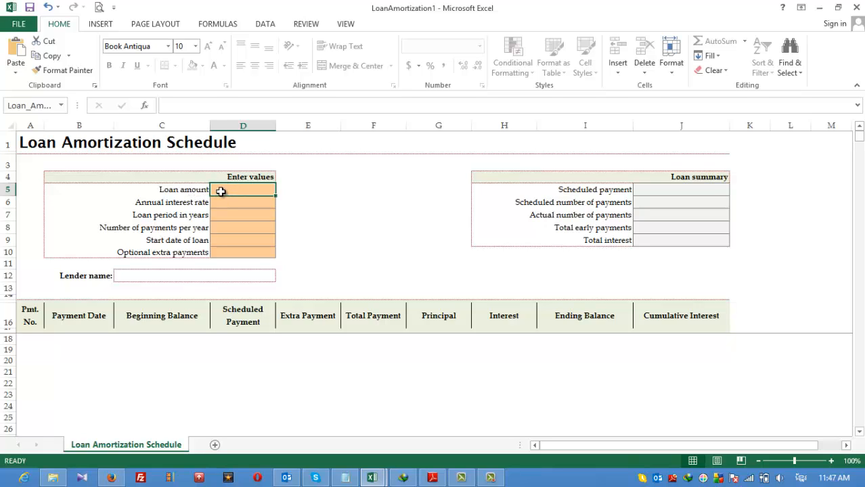
{"action": "type", "text": "2"}
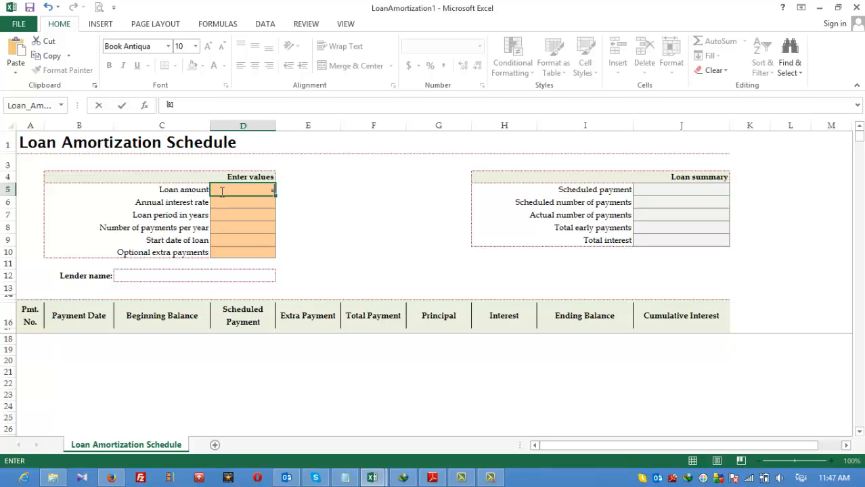
{"action": "key", "text": "alt"}
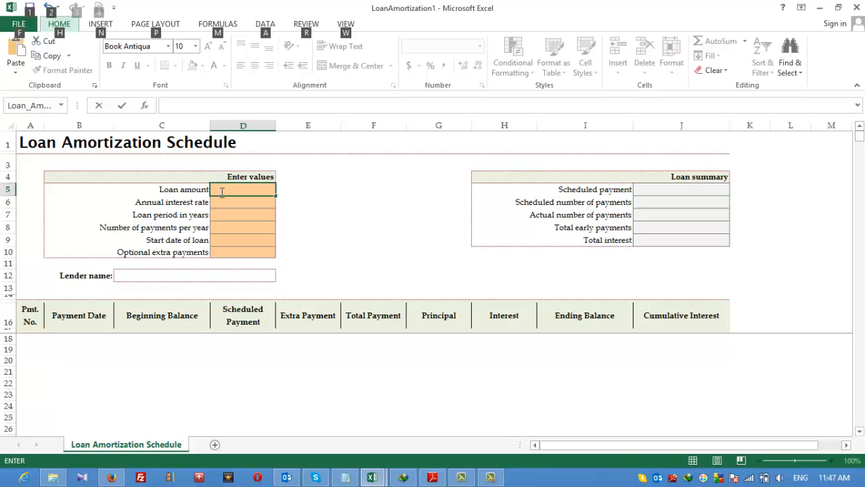
{"action": "left_click", "coordinate": [222, 192]}
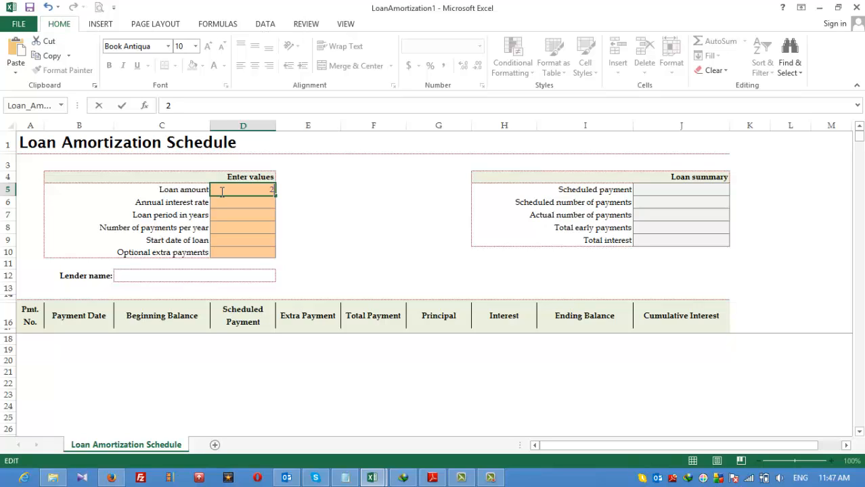
{"action": "type", "text": "0000"}
- Set the annual interest rate of the loan to 15%
{"action": "left_click", "coordinate": [240, 205]}
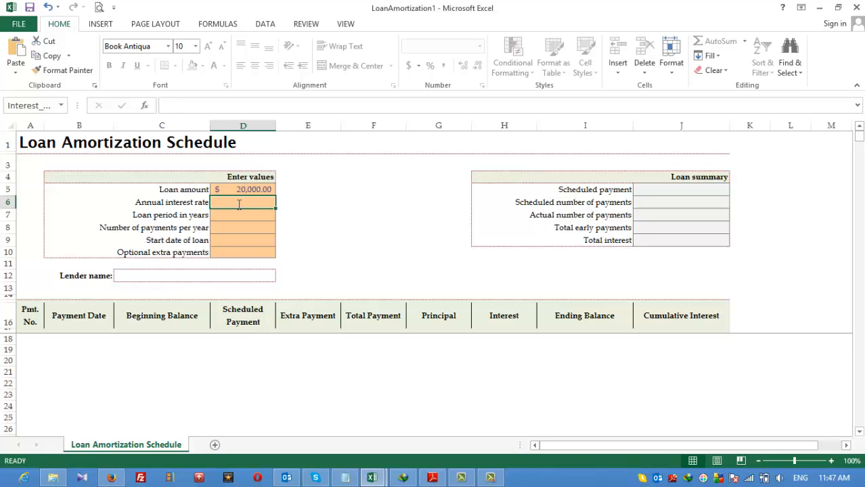
{"action": "type", "text": "15"}
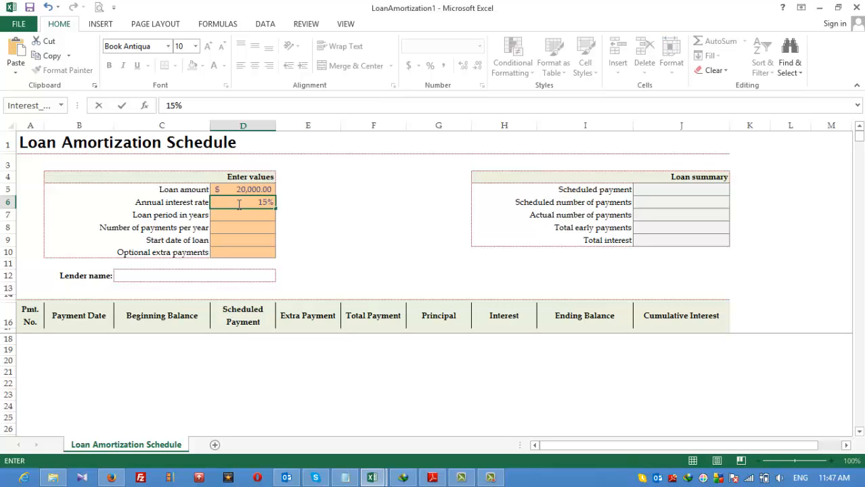
{"action": "key", "text": "Return"}
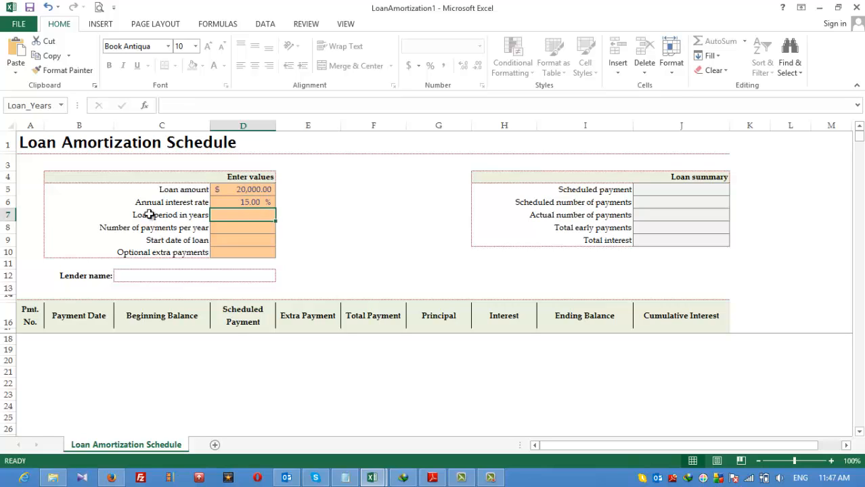
- Set the loan period in years to 12
{"action": "left_click", "coordinate": [242, 228]}
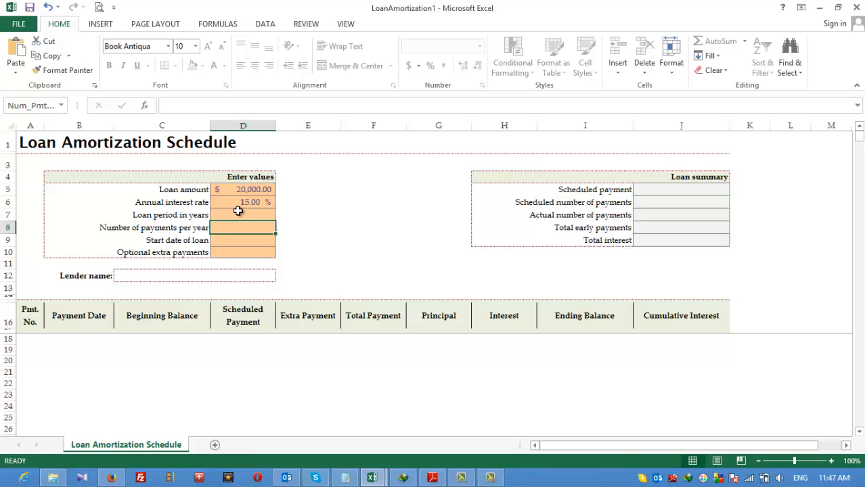
{"action": "left_click", "coordinate": [238, 211]}
{"action": "left_click", "coordinate": [239, 224]}
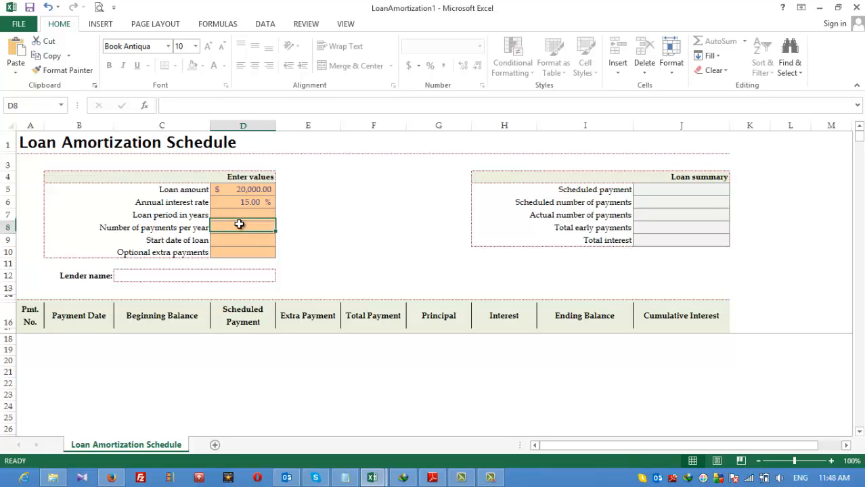
{"action": "left_click", "coordinate": [238, 216]}
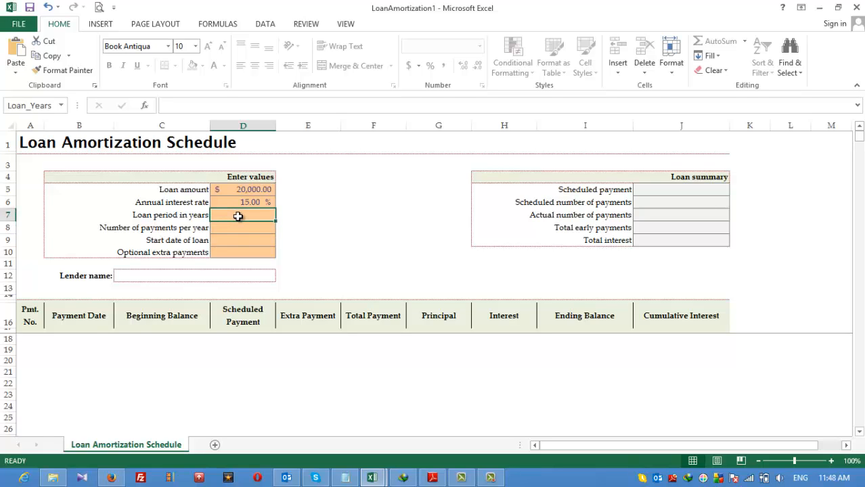
{"action": "type", "text": "12"}
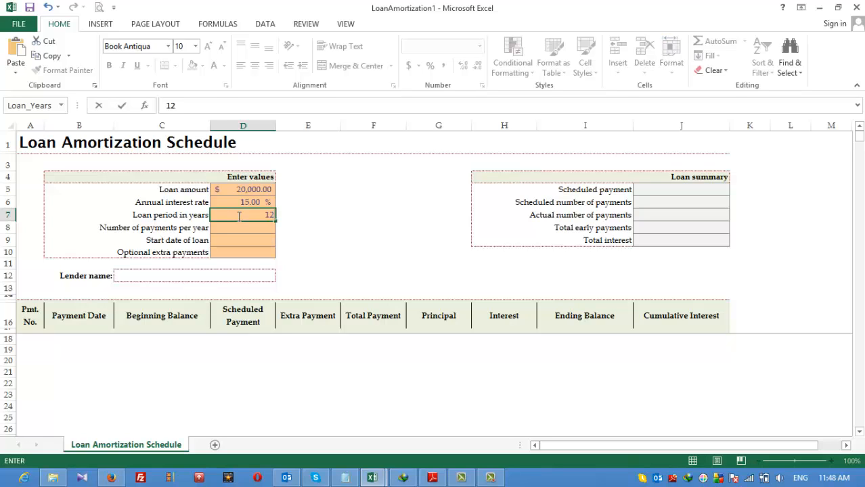
{"action": "key", "text": "Return"}
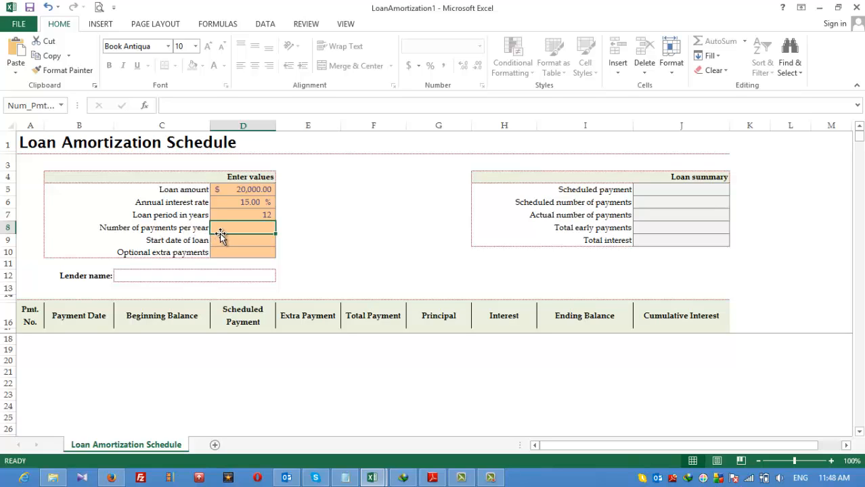
- Set the number of payments per year to 12
{"action": "left_click", "coordinate": [233, 216]}
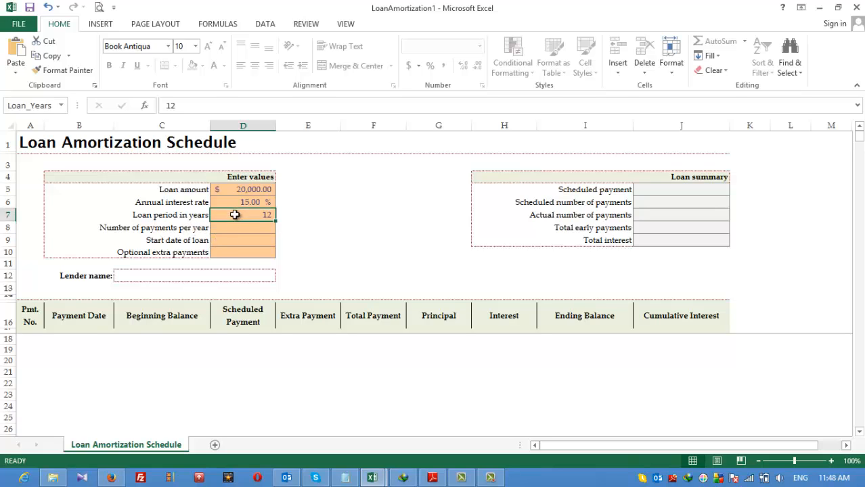
{"action": "left_click", "coordinate": [237, 226]}
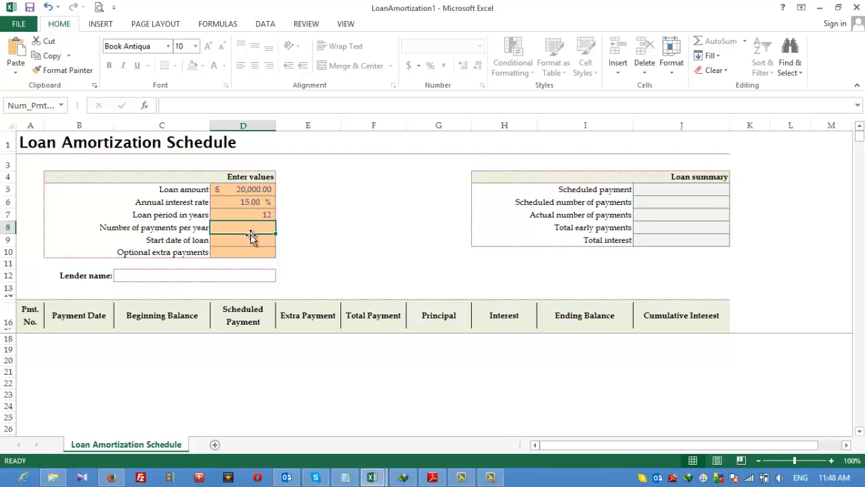
{"action": "type", "text": "1"}
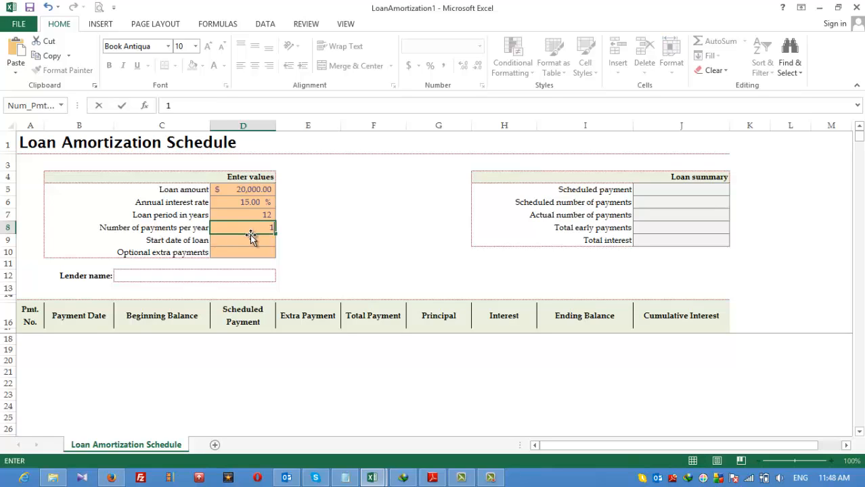
{"action": "type", "text": "2"}
{"action": "key", "text": "Return"}
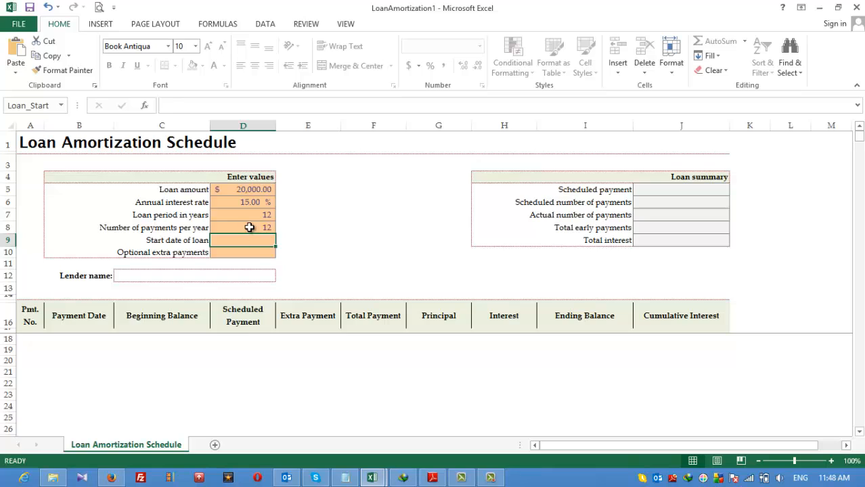
- Enter 3-nov-2013 as the start date of the loan
{"action": "left_click", "coordinate": [250, 227]}
{"action": "left_click", "coordinate": [250, 241]}
{"action": "type", "text": "3-no"}
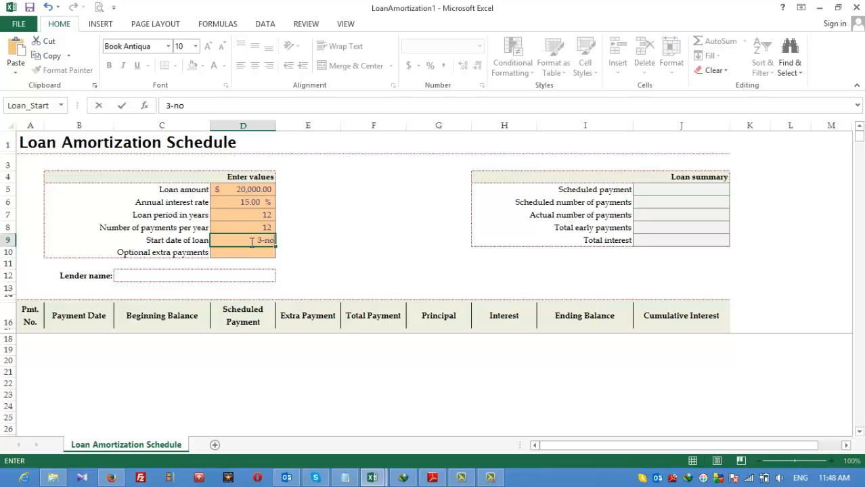
{"action": "type", "text": "v-2013"}
{"action": "key", "text": "Return"}
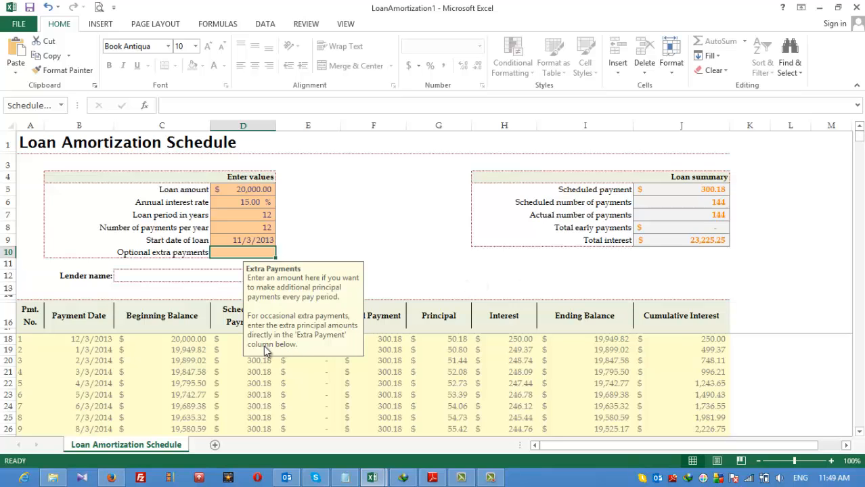
- Review the lender name and loan amount cells, and examine the payment schedule down to its final payment
{"action": "left_click", "coordinate": [194, 278]}
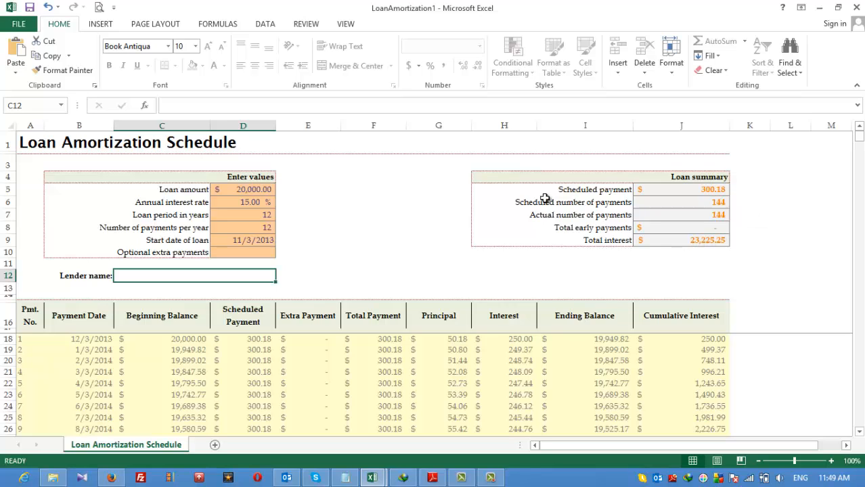
{"action": "left_click", "coordinate": [255, 190]}
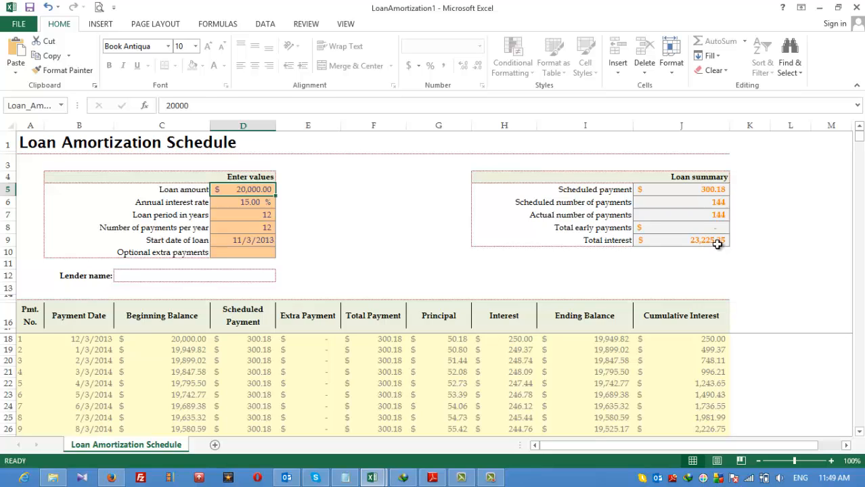
{"action": "left_click_drag", "start_coordinate": [859, 137], "coordinate": [859, 223]}
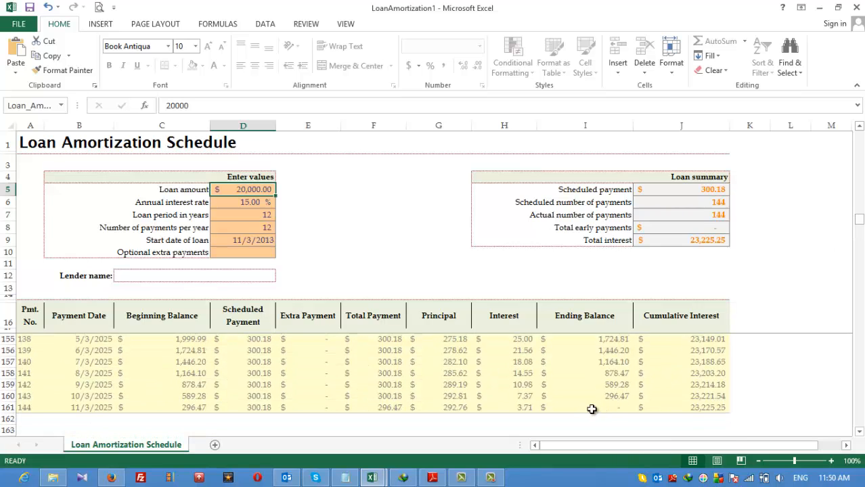